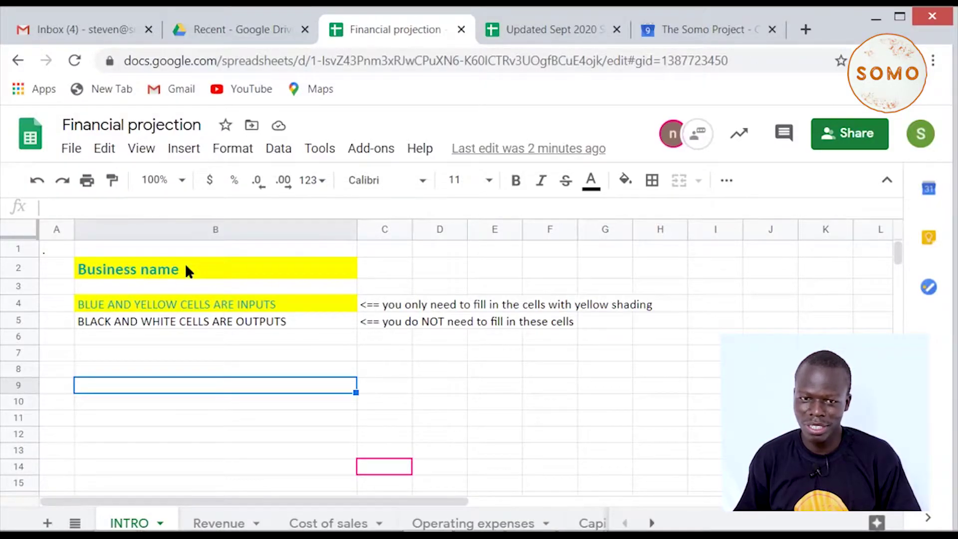
Replace the business name placeholder in cell B2 of the INTRO sheet with MAMA SARAH.
left_click(186, 269)
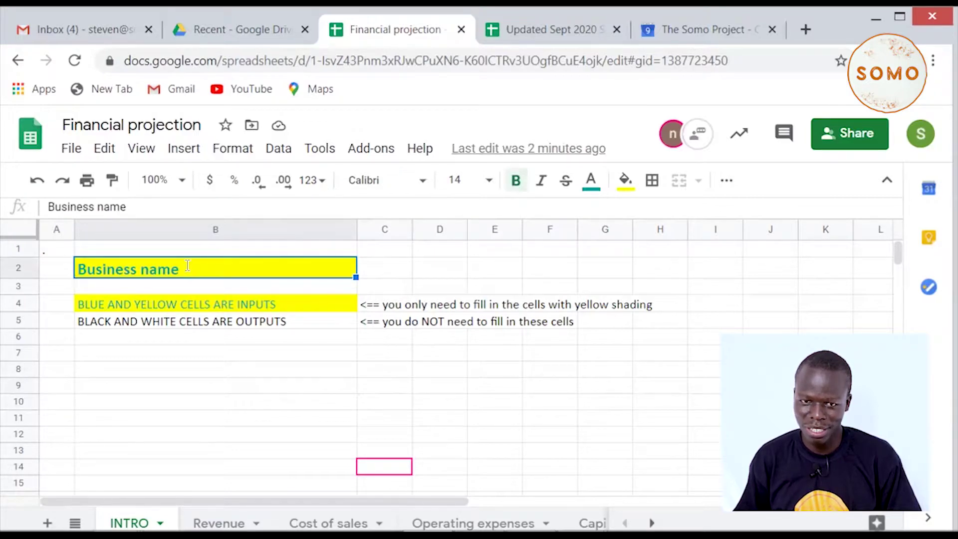
double_click(186, 268)
key("BackSpace")
key("BackSpace")
key("BackSpace")
key("BackSpace")
key("BackSpace")
key("BackSpace")
key("BackSpace")
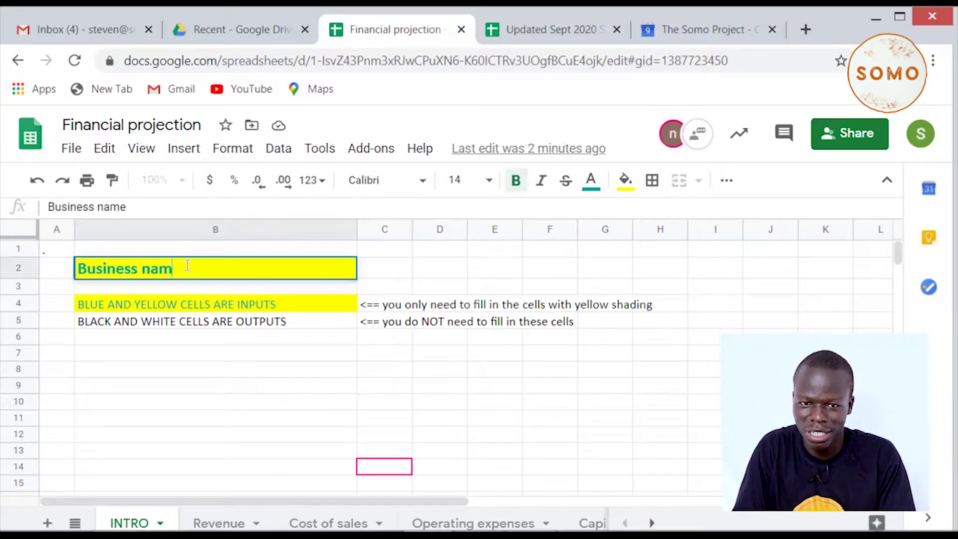
key("BackSpace")
key("BackSpace")
key("BackSpace")
key("BackSpace")
key("BackSpace")
key("BackSpace")
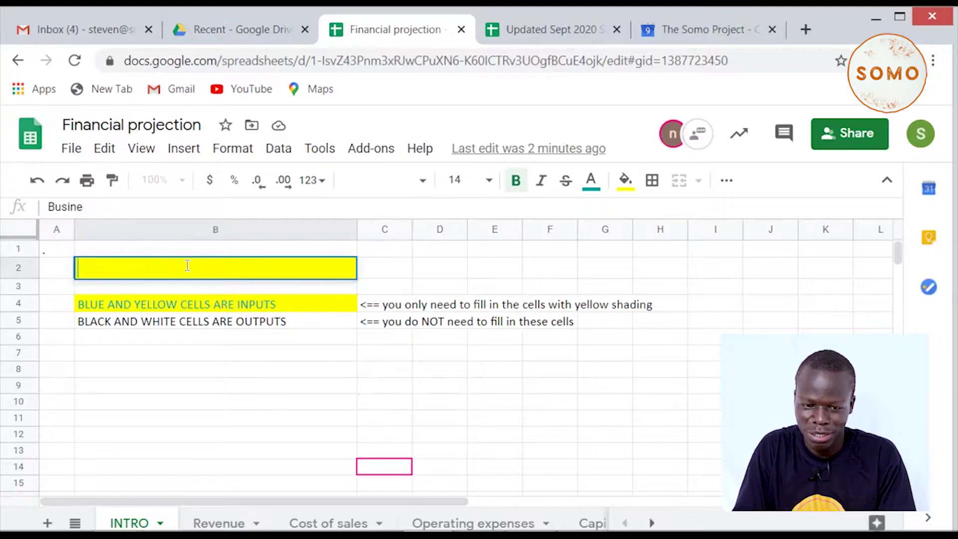
type("S")
key("BackSpace")
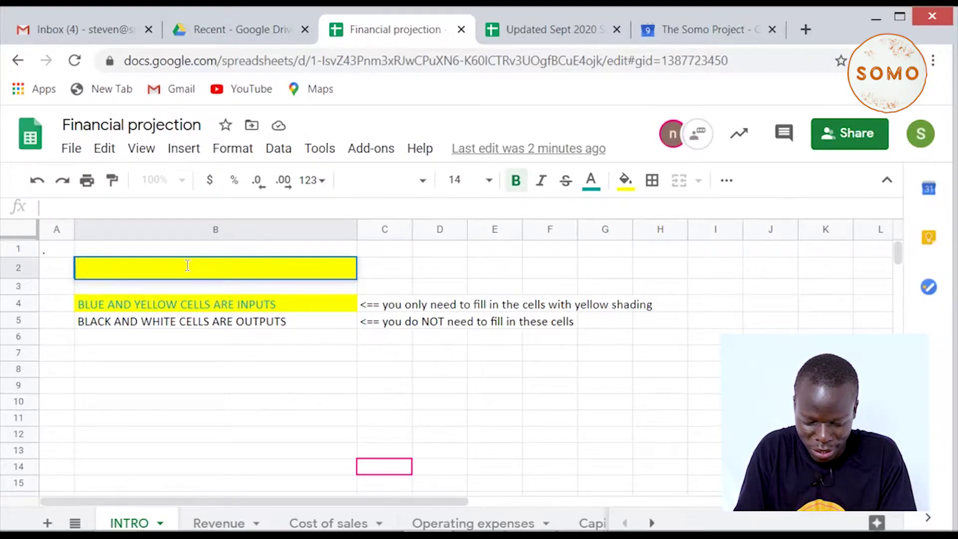
type("MAMA SARAH")
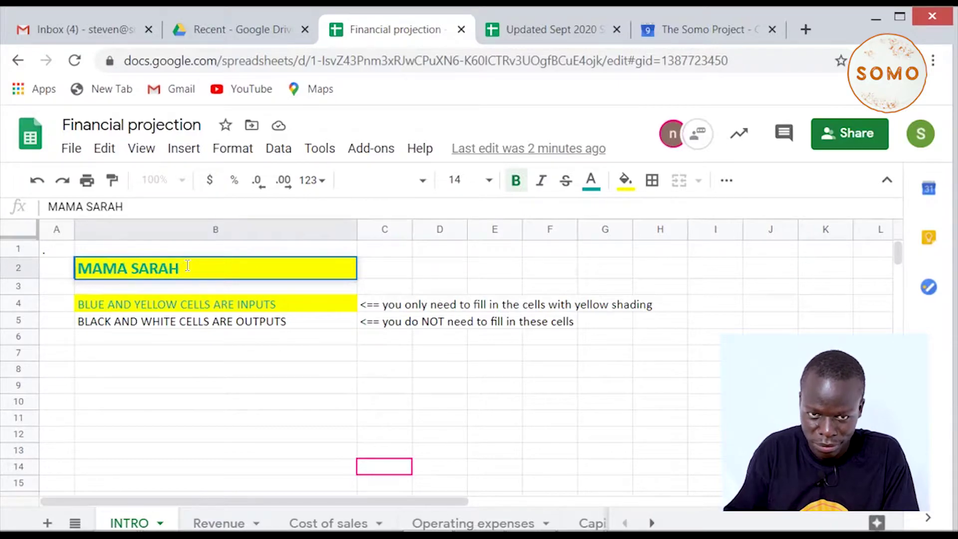
left_click(268, 389)
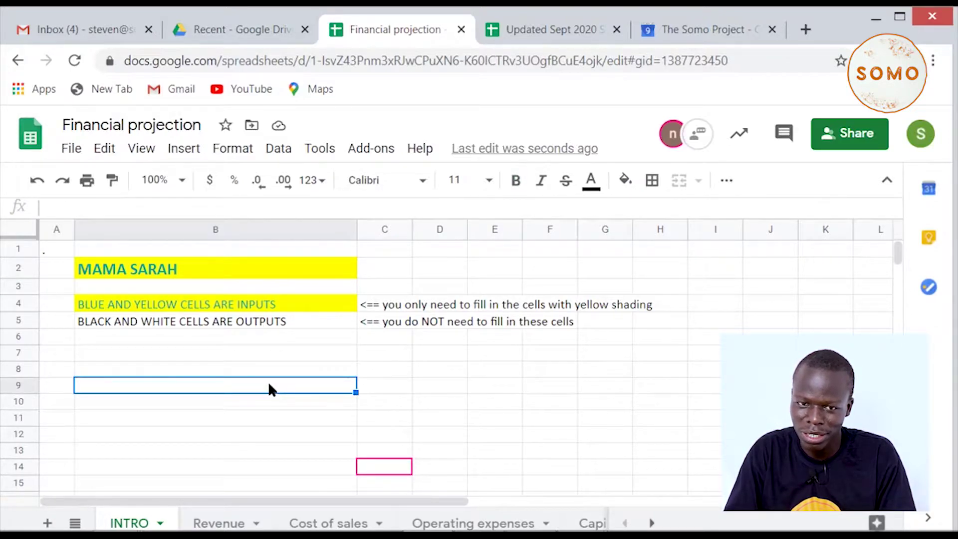
Enter CHAPATI as the product name in cell B5 of the Revenue sheet.
left_click(219, 523)
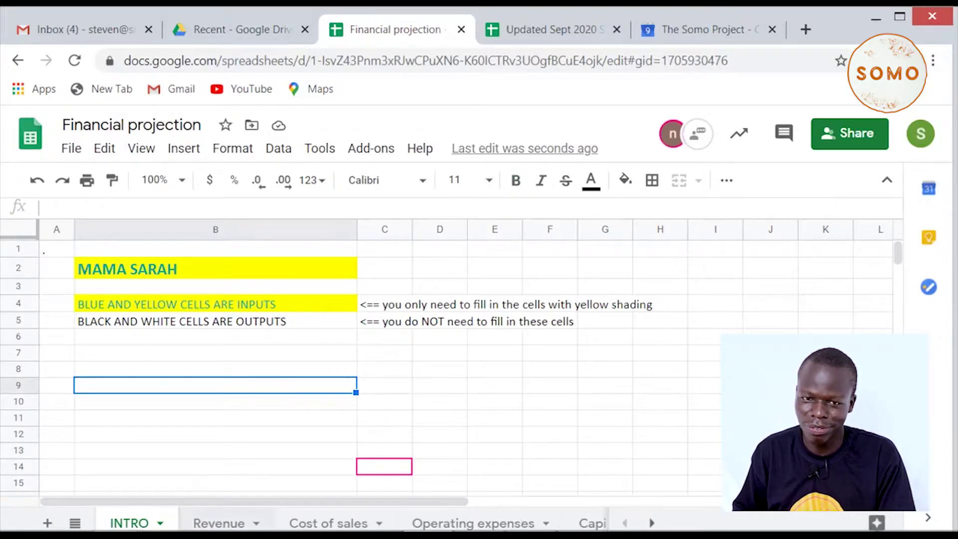
type("CHAPA")
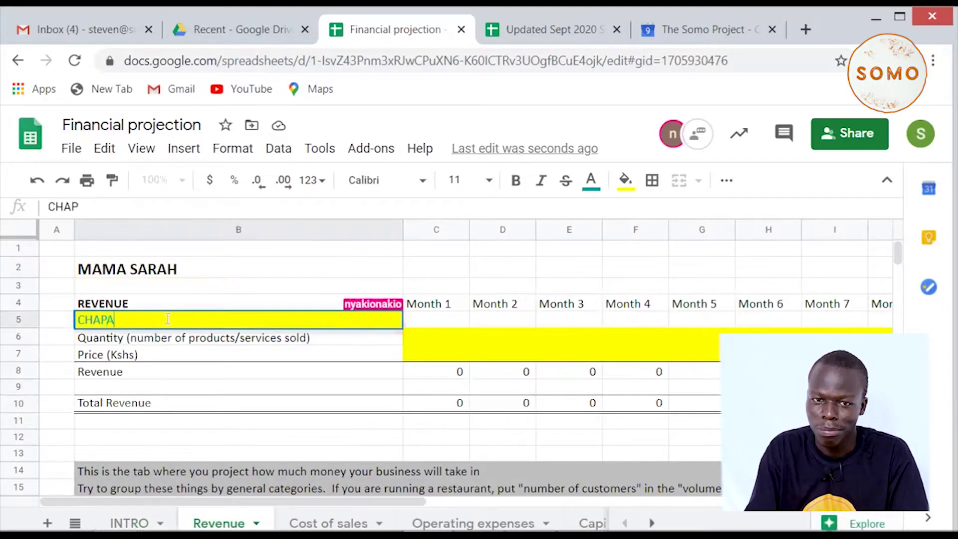
type("TI")
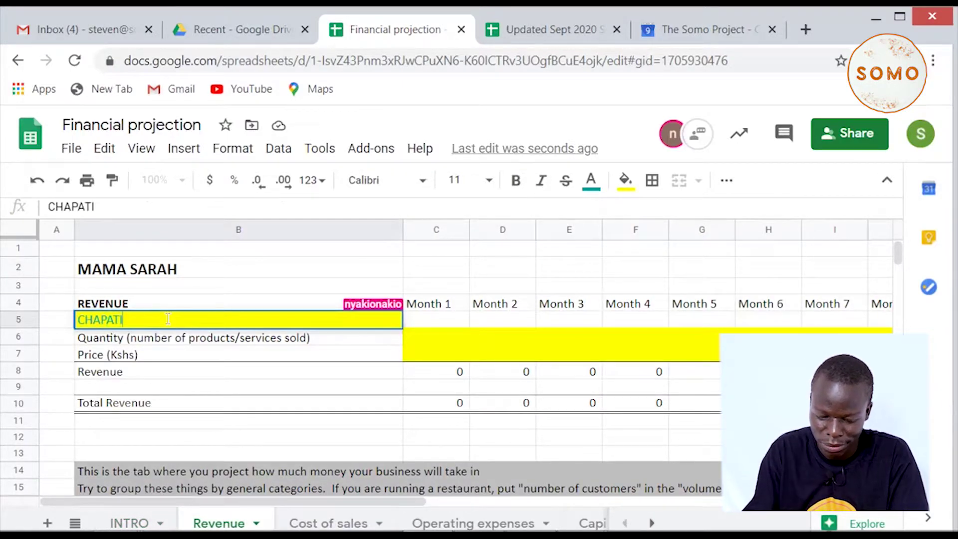
Enter a Month 1 quantity of 2000 and a price of 10 Kshs for the chapati revenue.
left_click(427, 337)
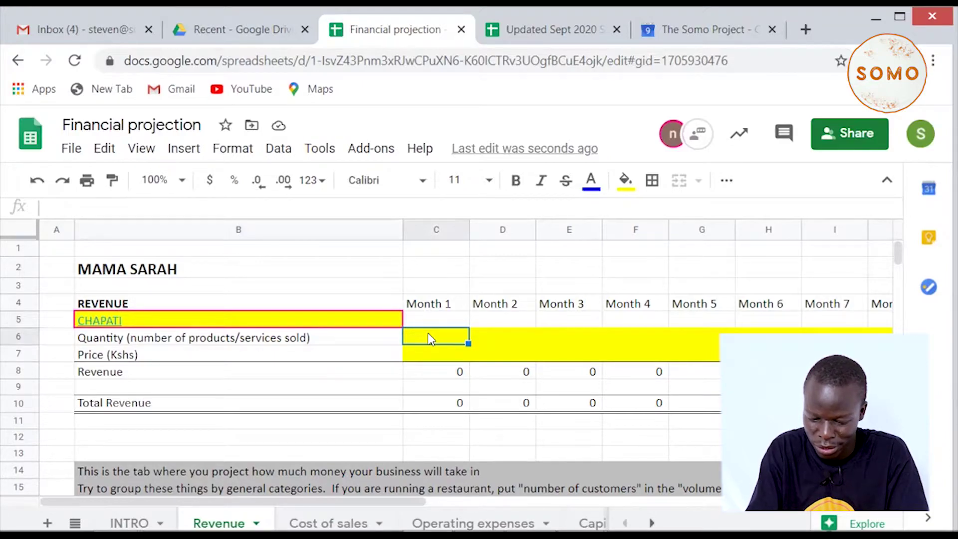
type("2000")
left_click(446, 360)
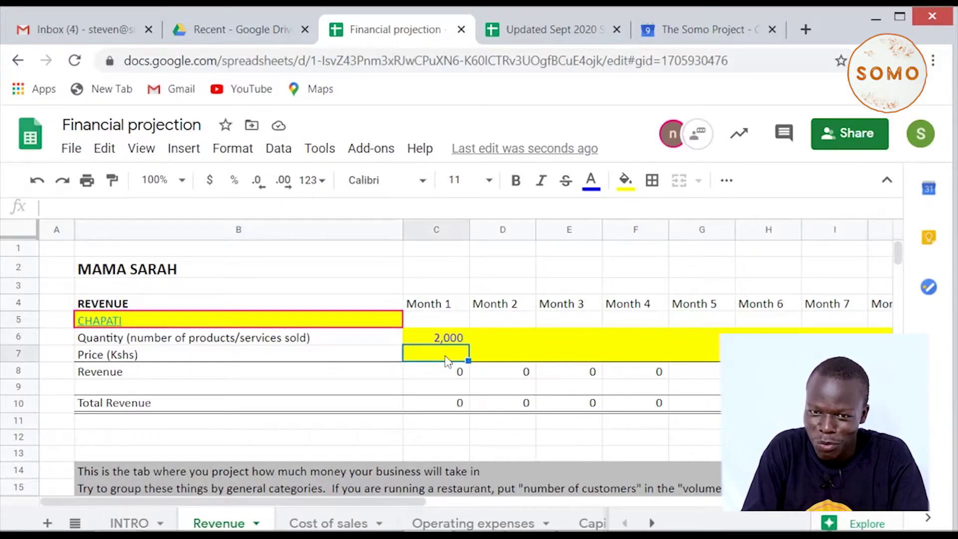
type("10")
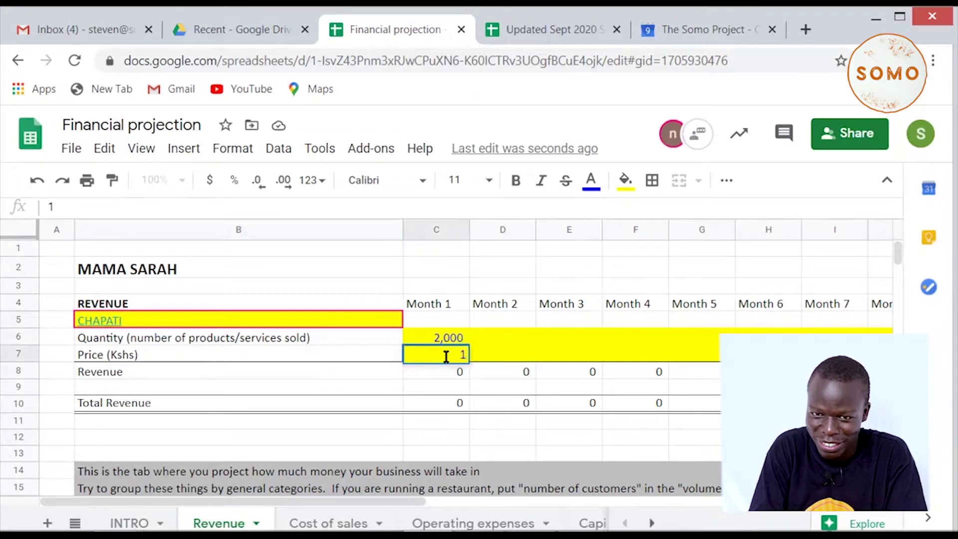
left_click(487, 355)
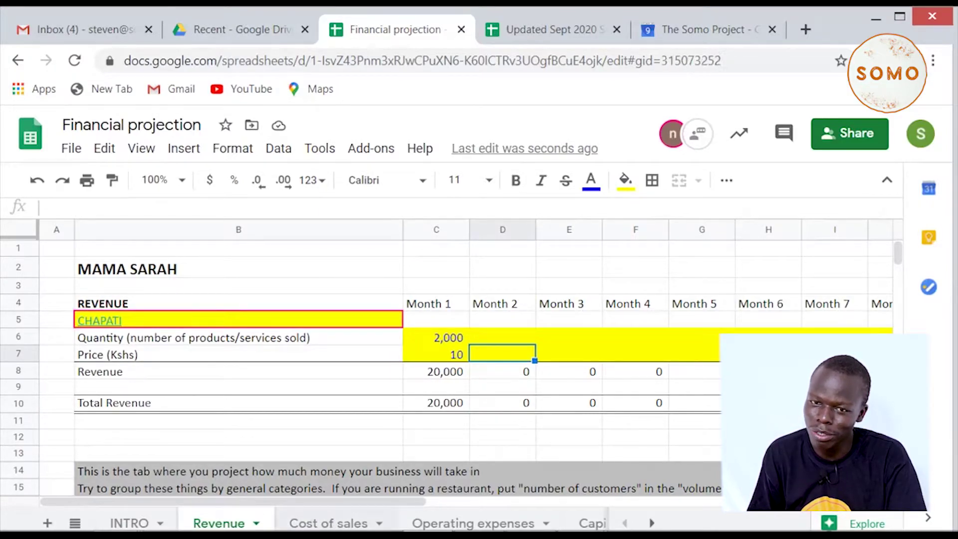
On the Cost of sales sheet, set the Month 1 chapati cost to 5 Kshs.
left_click(328, 522)
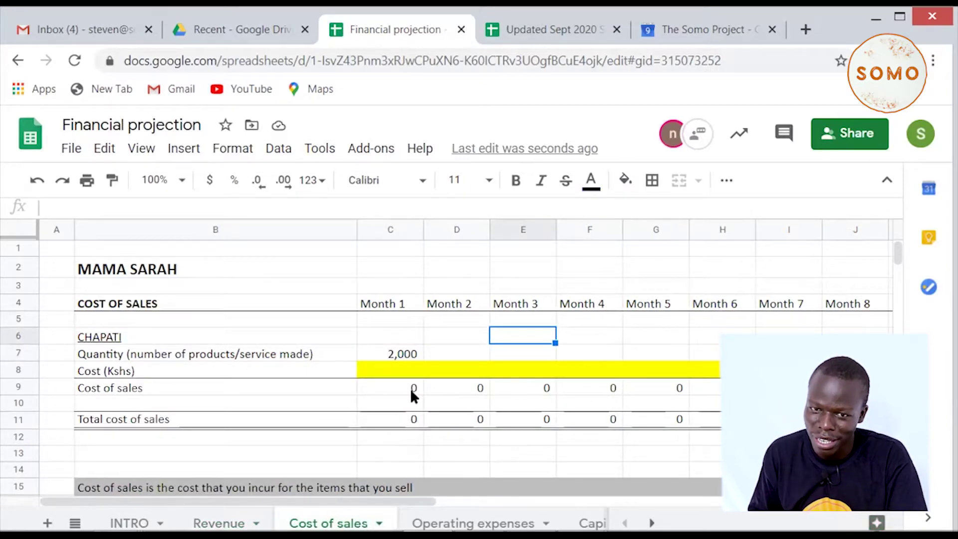
left_click(405, 370)
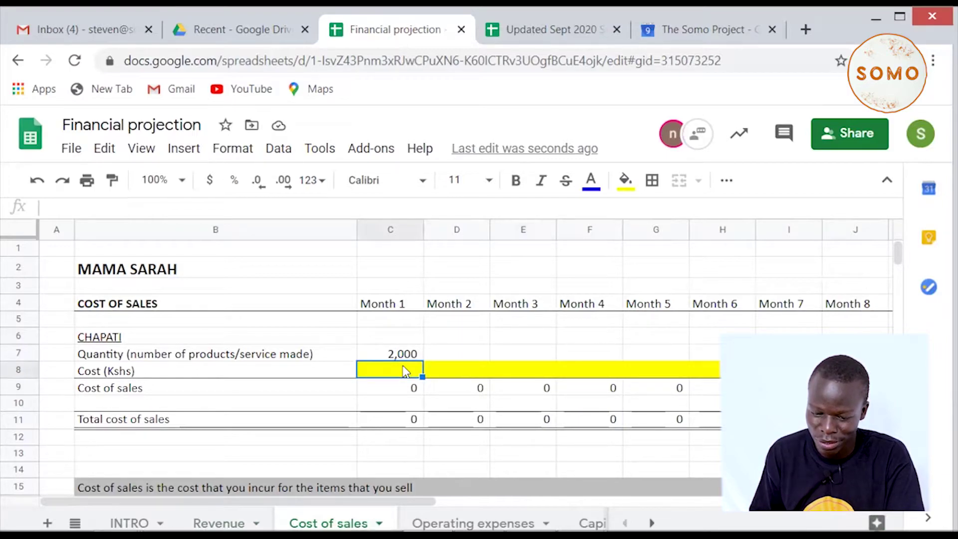
type("5")
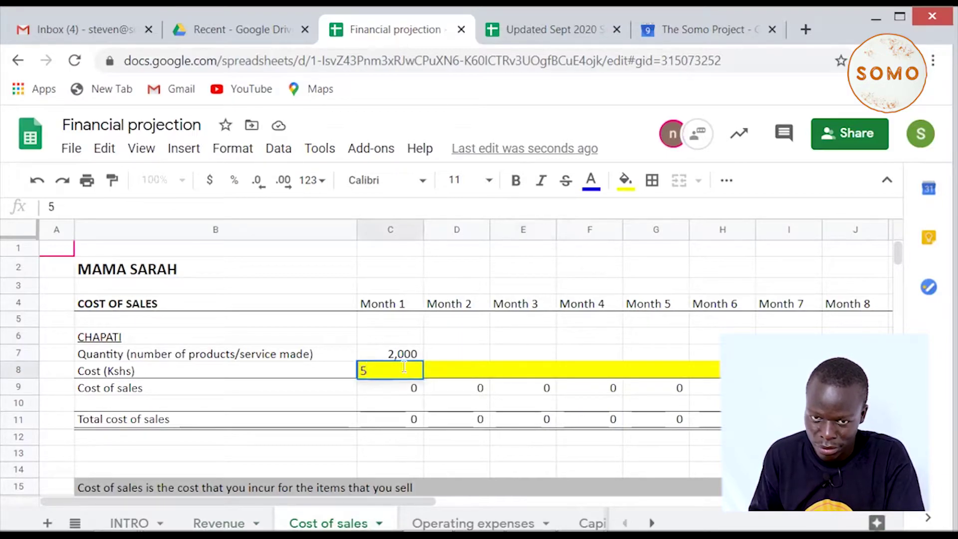
left_click(473, 351)
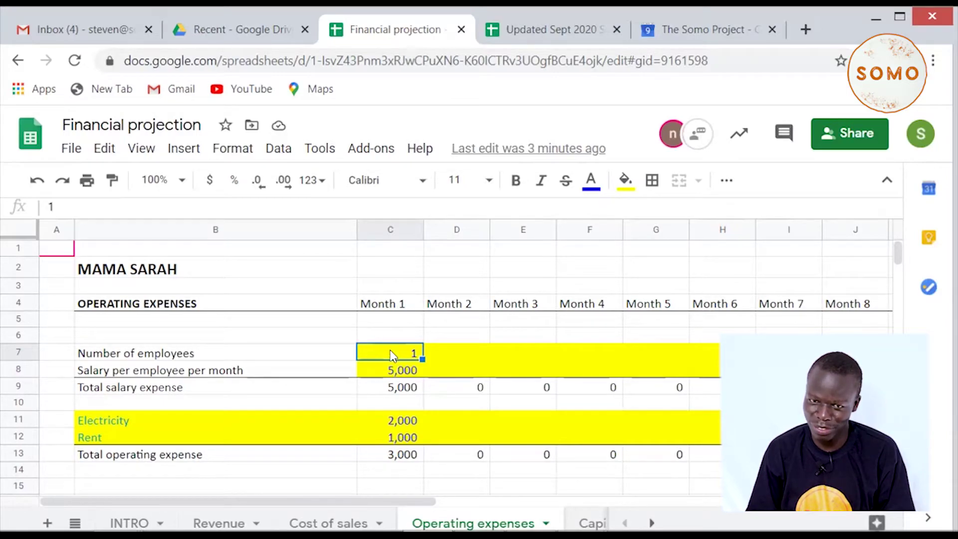
Review the Month 1 salary, total salary expense, electricity, rent and total operating expense on the Operating expenses sheet.
left_click(391, 374)
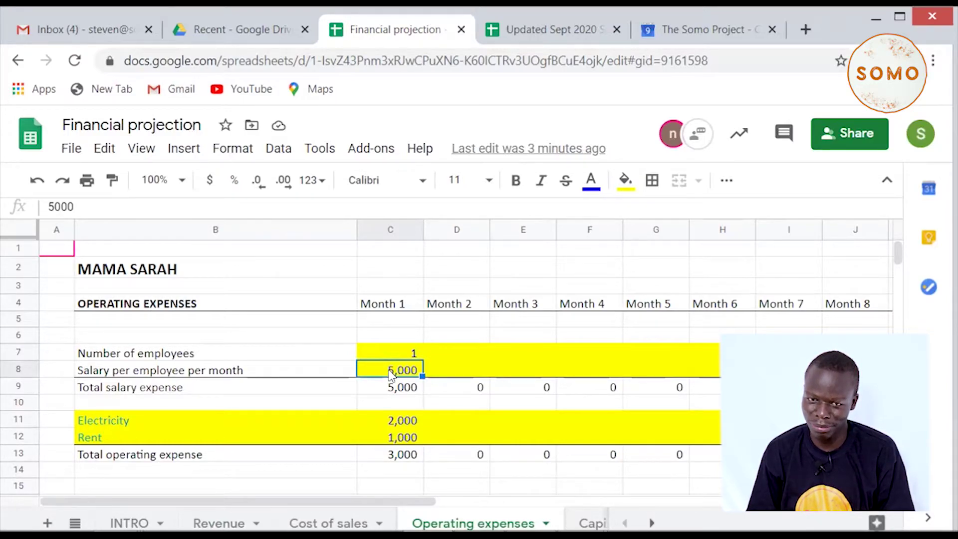
left_click(400, 392)
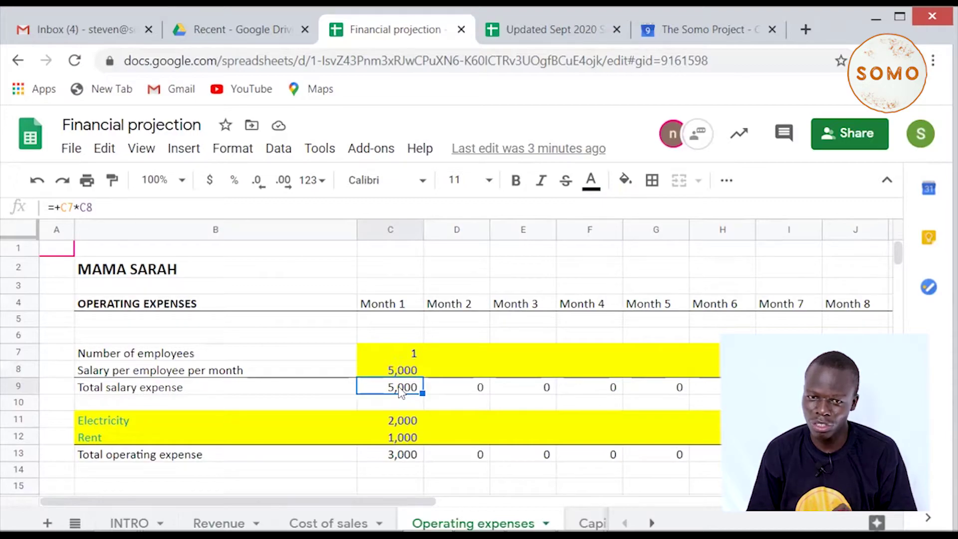
left_click(401, 421)
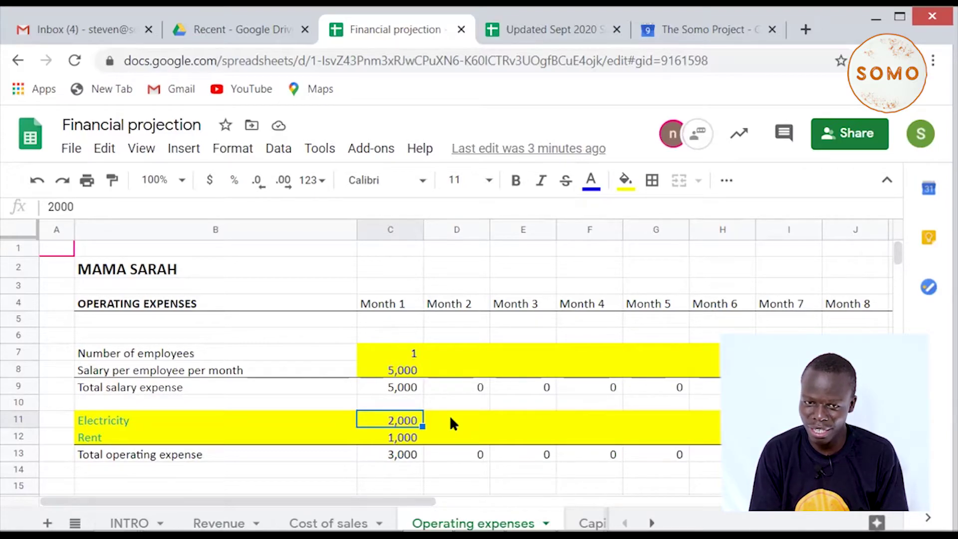
key("Down")
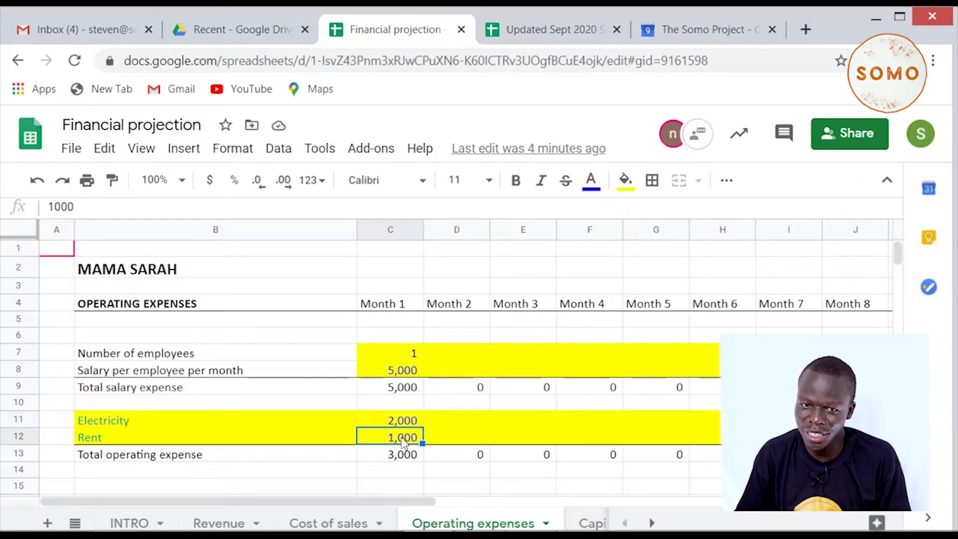
left_click(395, 459)
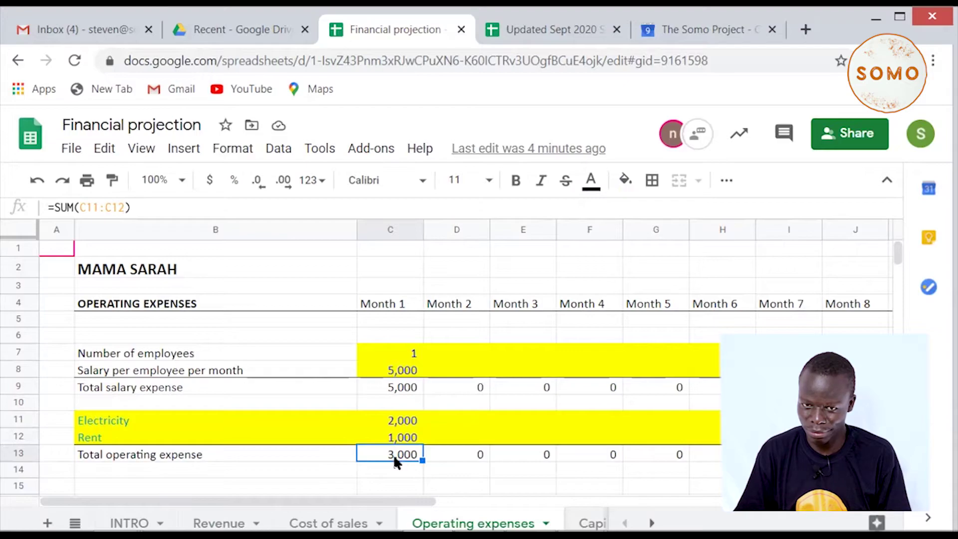
Open the Capital investment sheet and review the quantity of each item from Cooking pan to Jiko.
key("ctrl+shift+Page_Down")
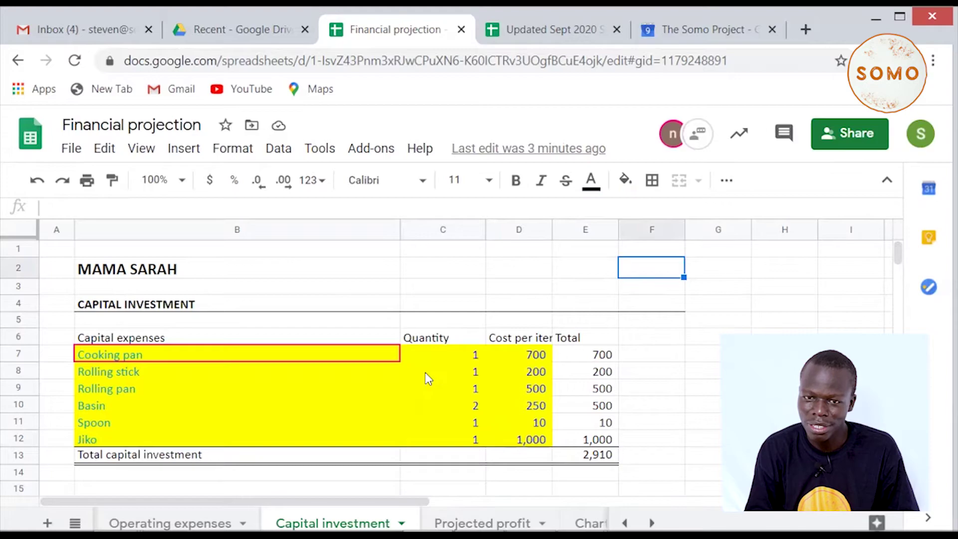
left_click(449, 355)
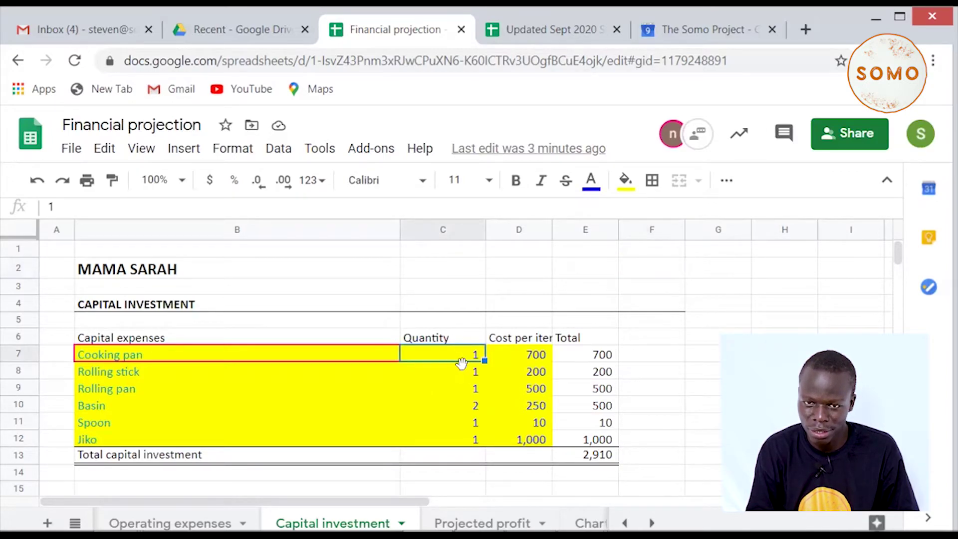
left_click(467, 373)
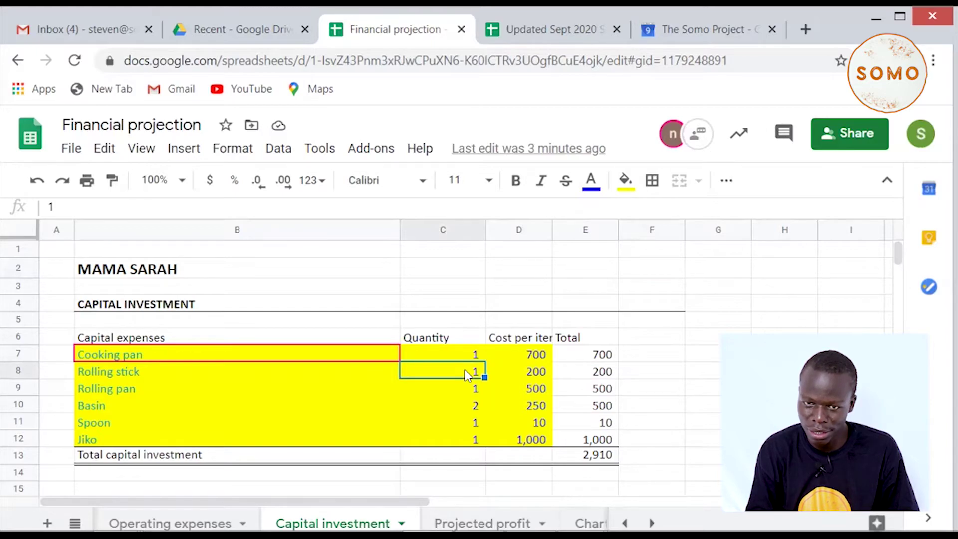
left_click(471, 390)
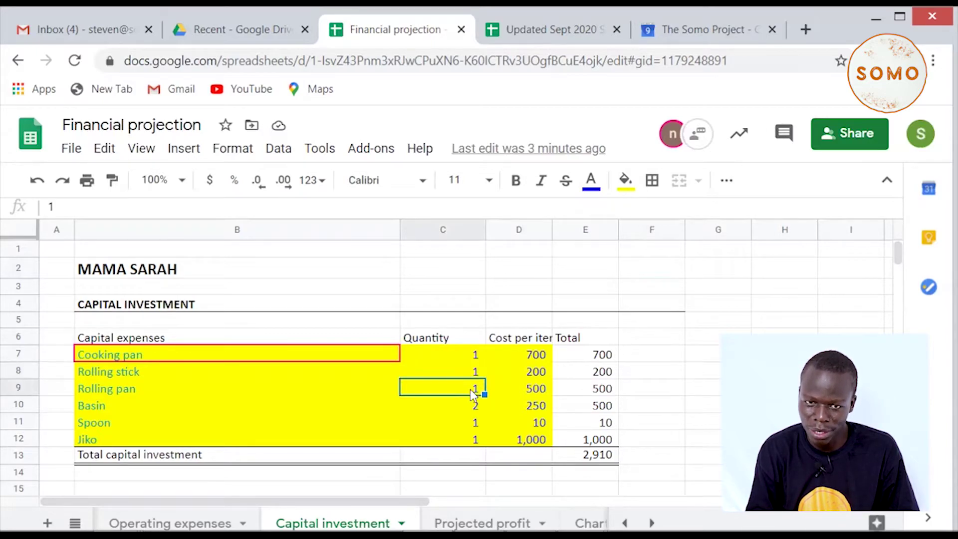
left_click(470, 411)
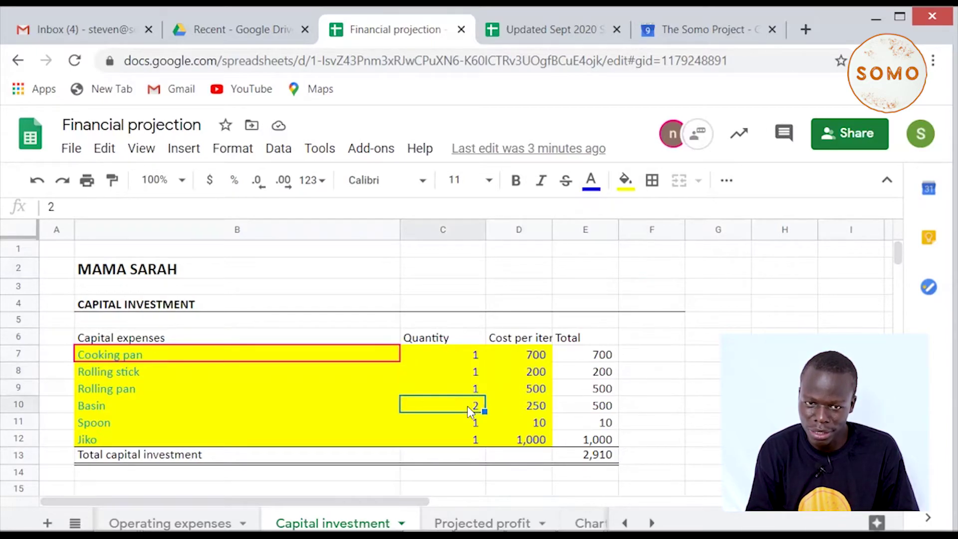
left_click(462, 428)
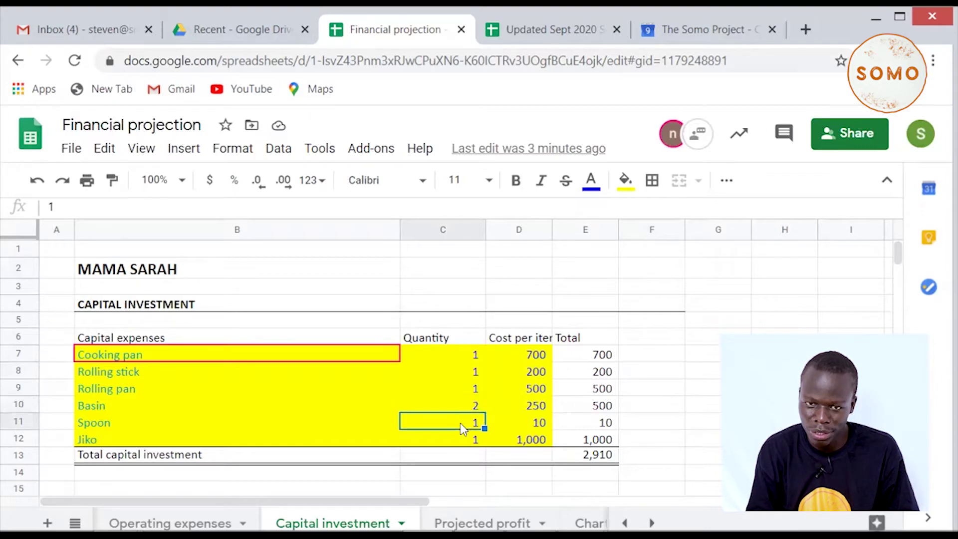
left_click(466, 441)
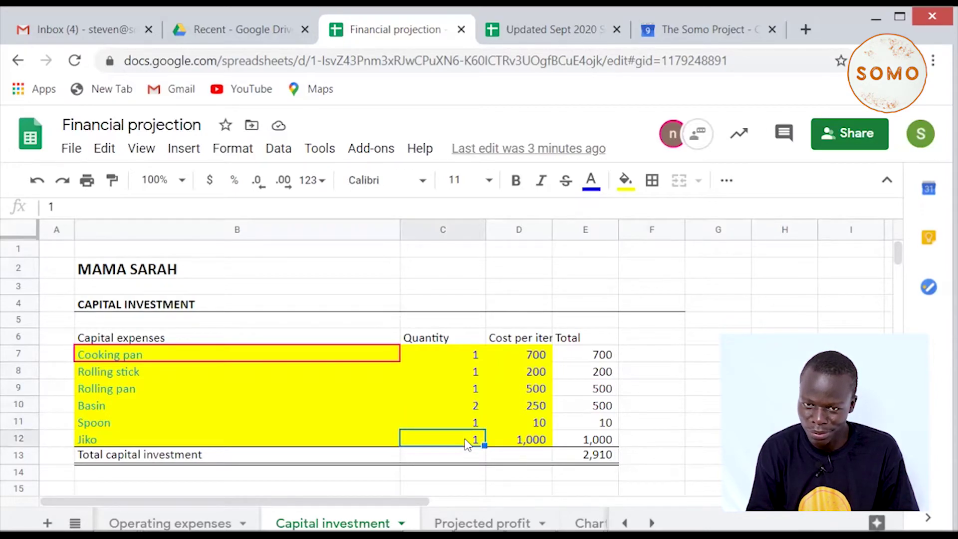
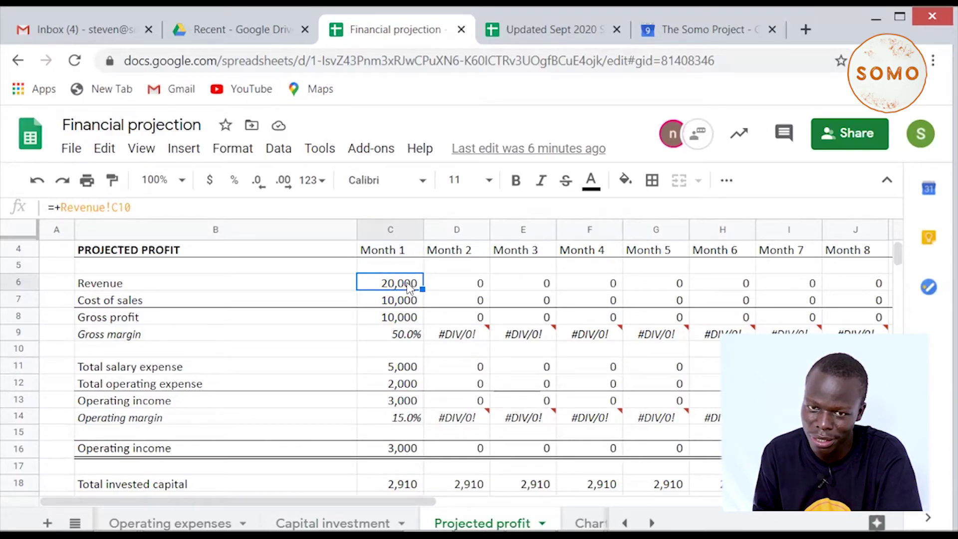
On the Projected profit sheet, examine the Month 1 figures from cost of sales through gross margin and expenses to operating margin.
left_click(402, 299)
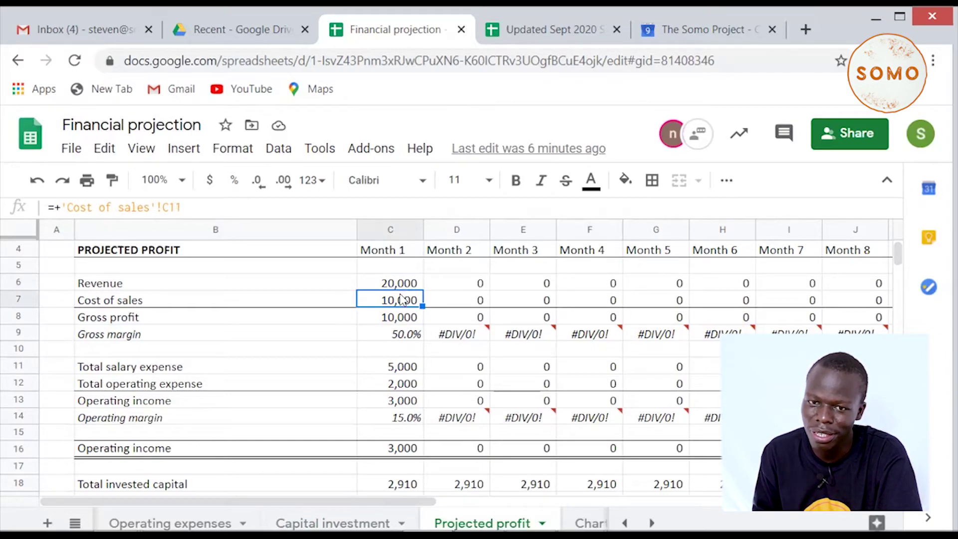
left_click(402, 319)
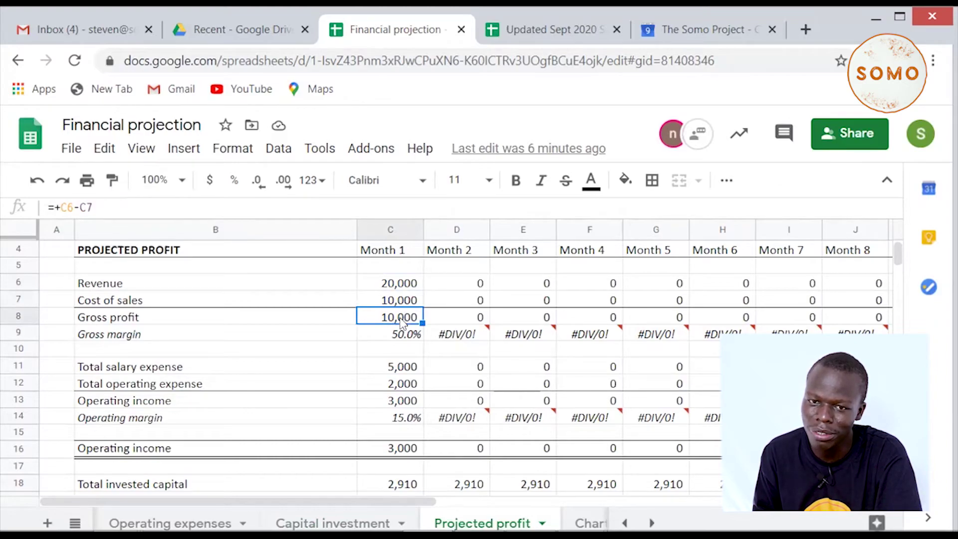
key("Down")
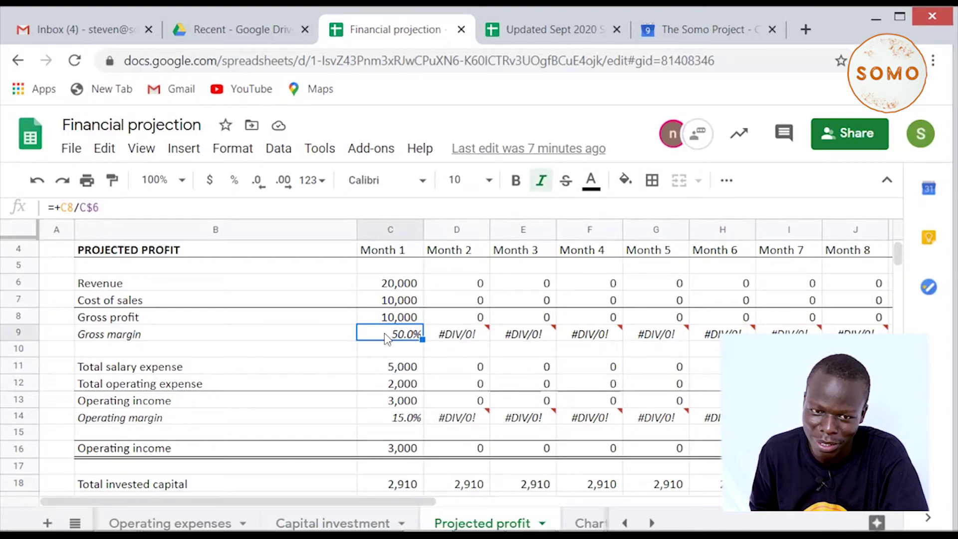
left_click(384, 370)
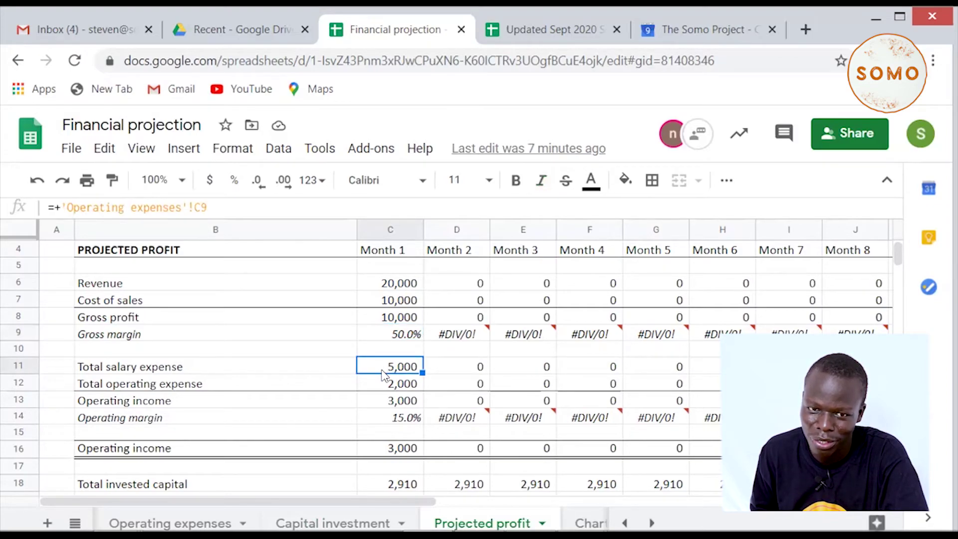
left_click(388, 387)
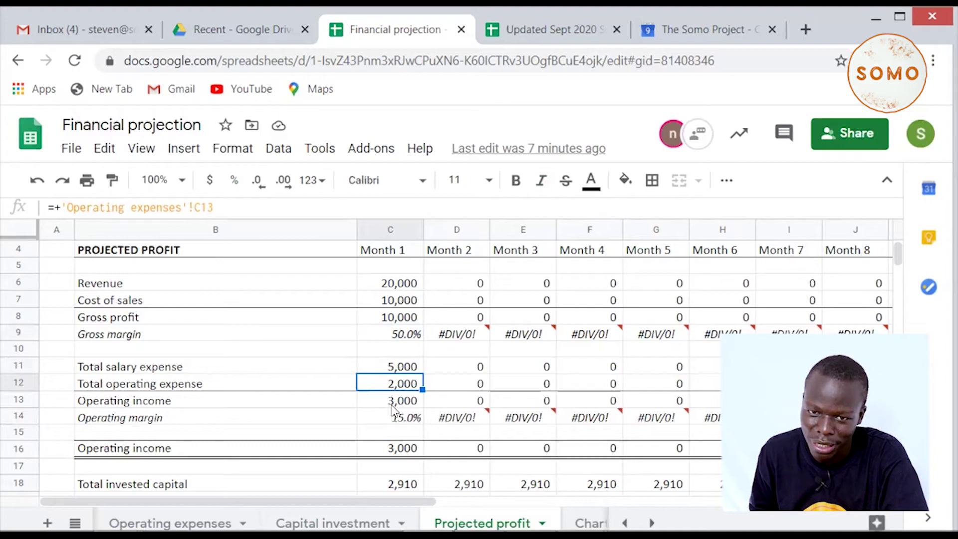
left_click(392, 405)
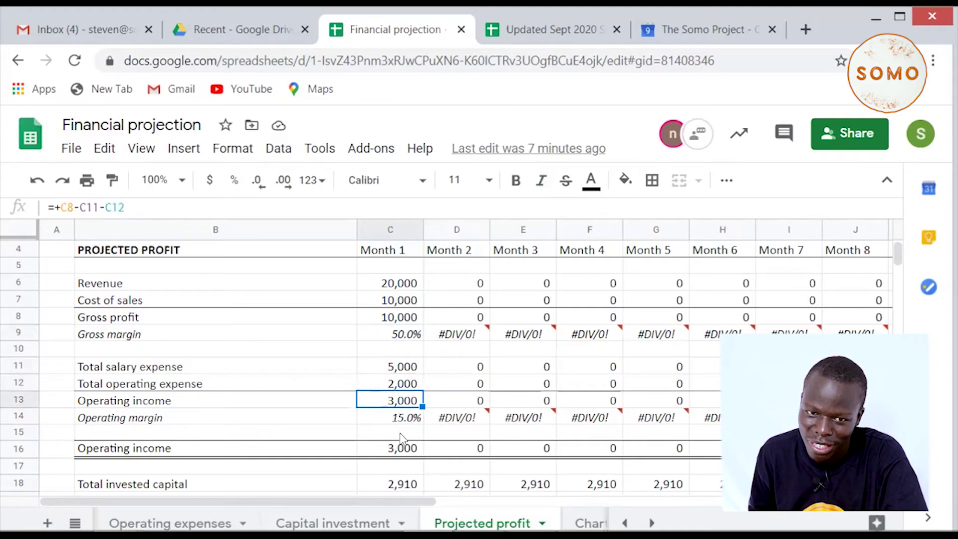
left_click(403, 423)
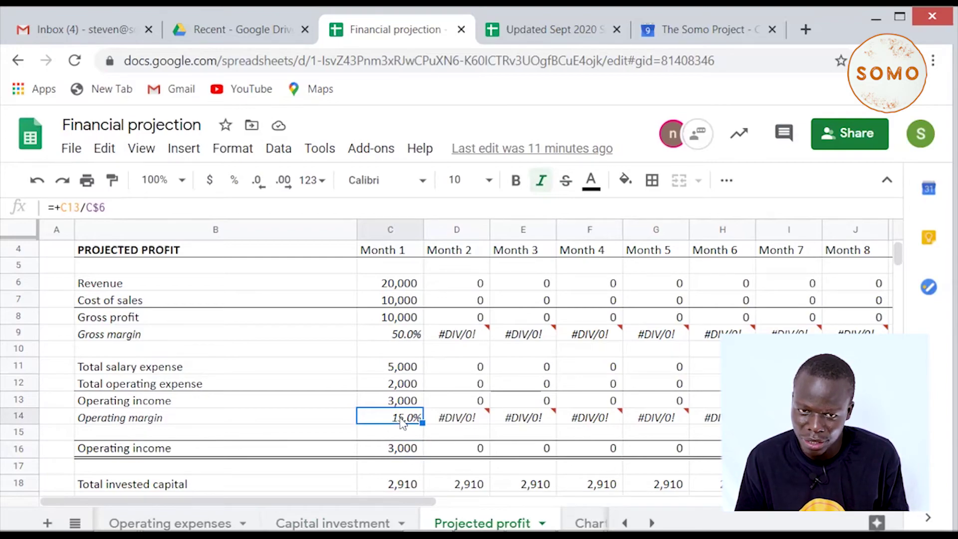
Examine the Month 1 total invested capital and return on invested capital on the Projected profit sheet.
scroll(403, 422, "down", 1)
left_click(405, 400)
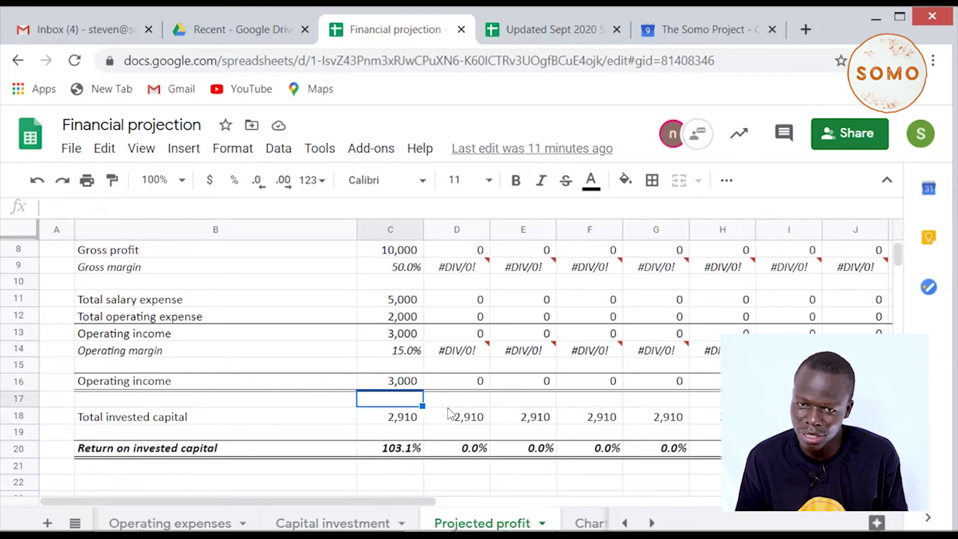
left_click(403, 419)
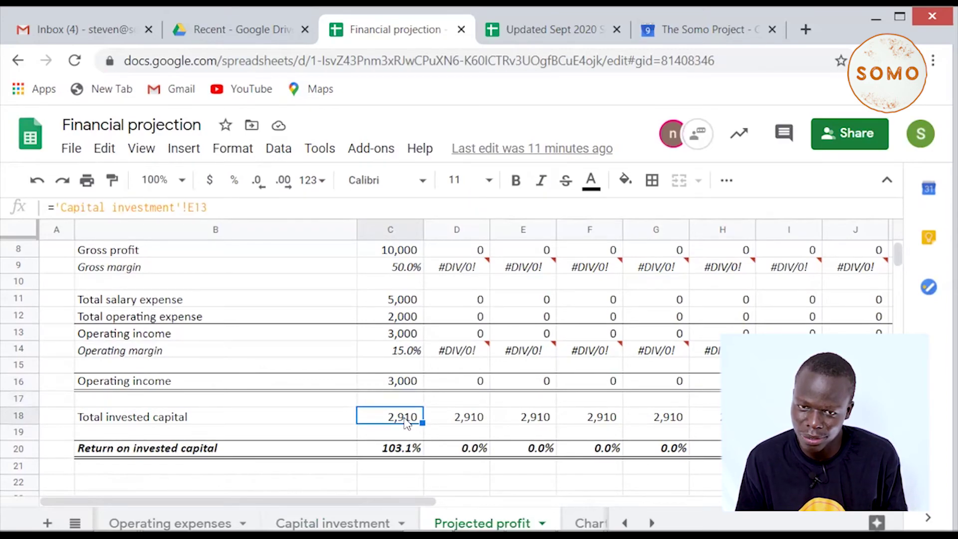
key("Down")
key("Down")
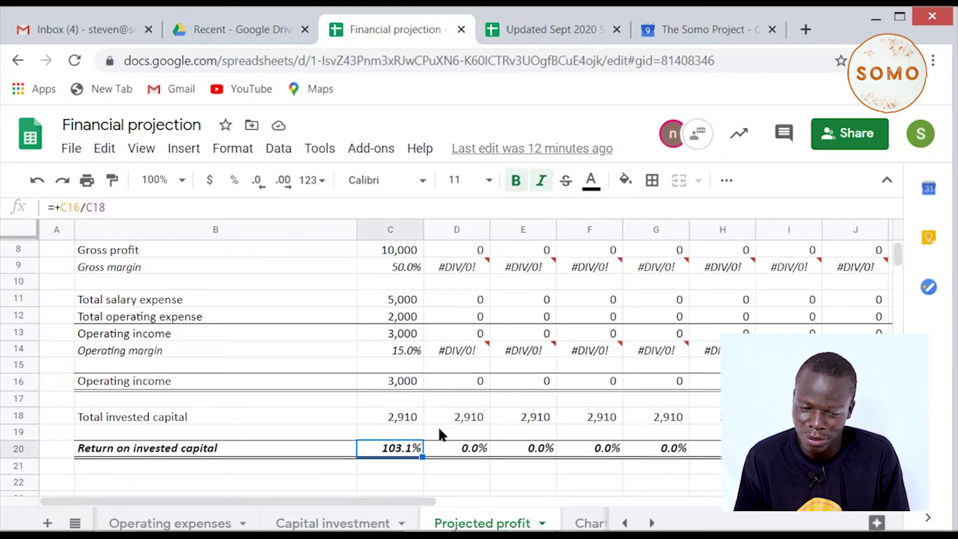